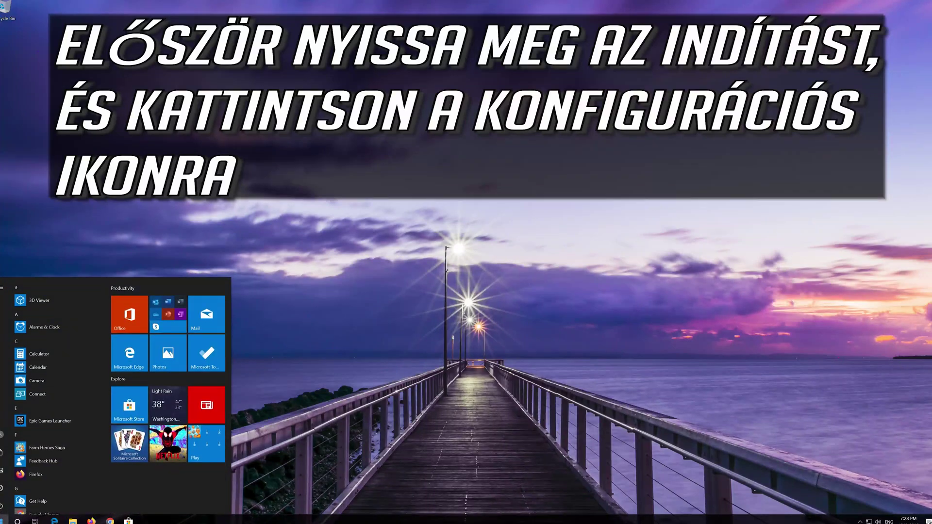
- Launch the Windows Settings app from the Start menu
{"action": "mouse_move", "coordinate": [4, 488]}
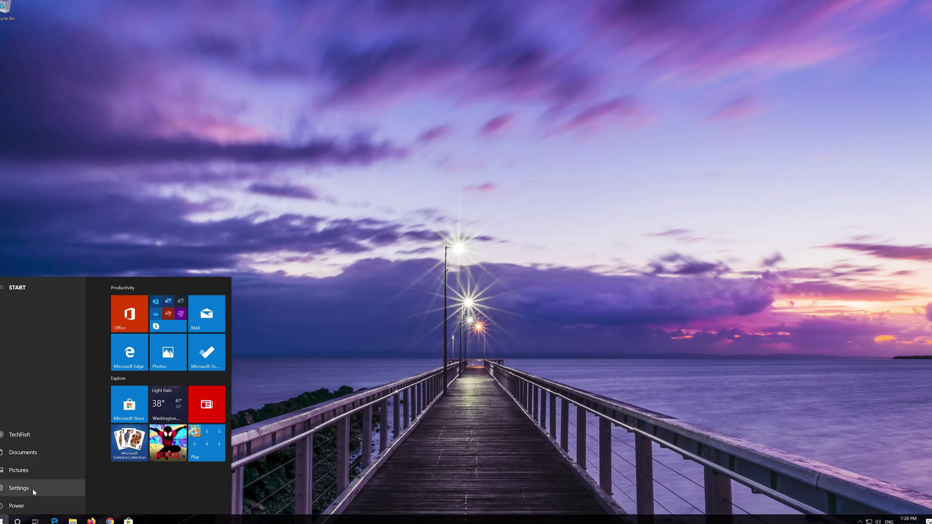
{"action": "left_click", "coordinate": [19, 487]}
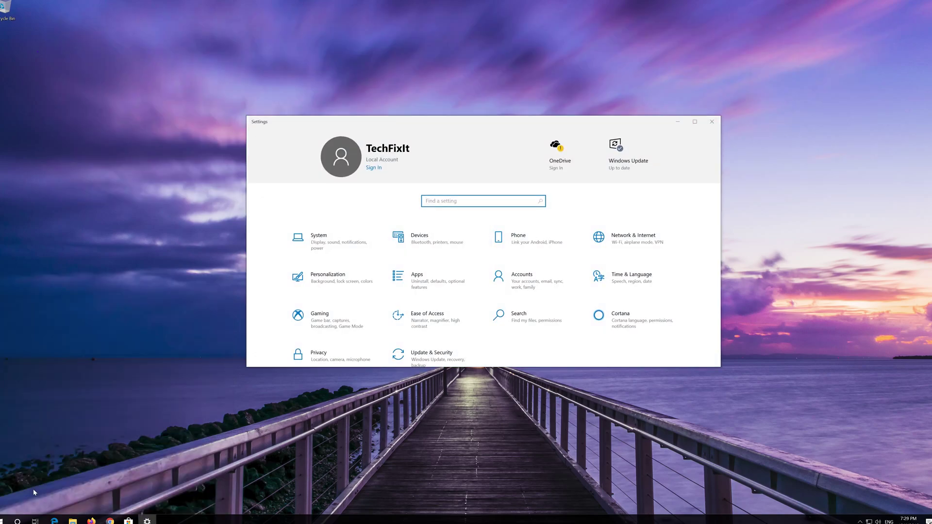
- Go to System > Sound and set the output device to Speakers (High Definition Audio Device)
{"action": "left_click", "coordinate": [334, 247]}
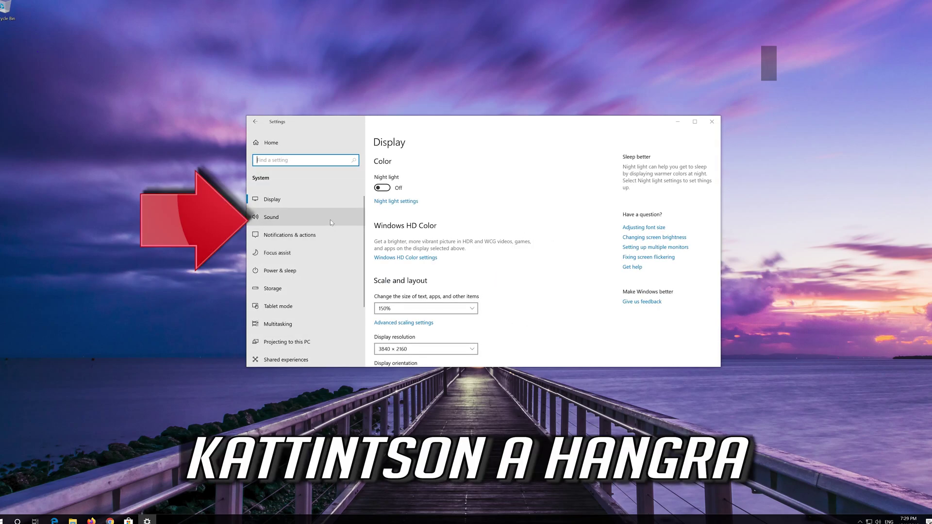
{"action": "left_click", "coordinate": [298, 217]}
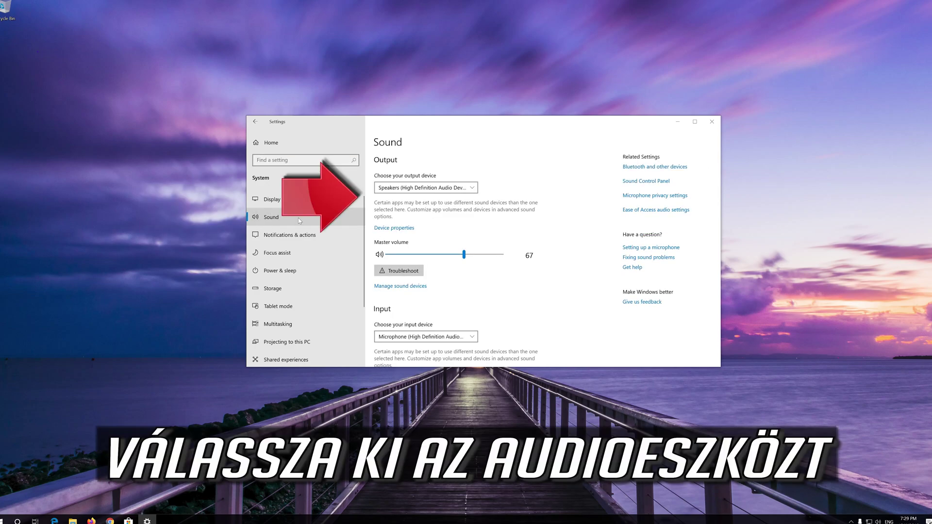
{"action": "left_click", "coordinate": [404, 188]}
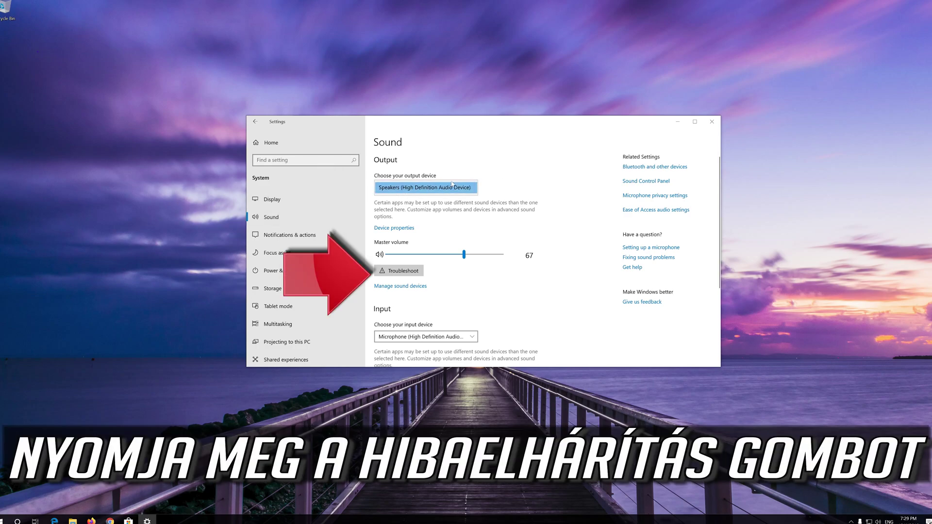
{"action": "left_click", "coordinate": [437, 189]}
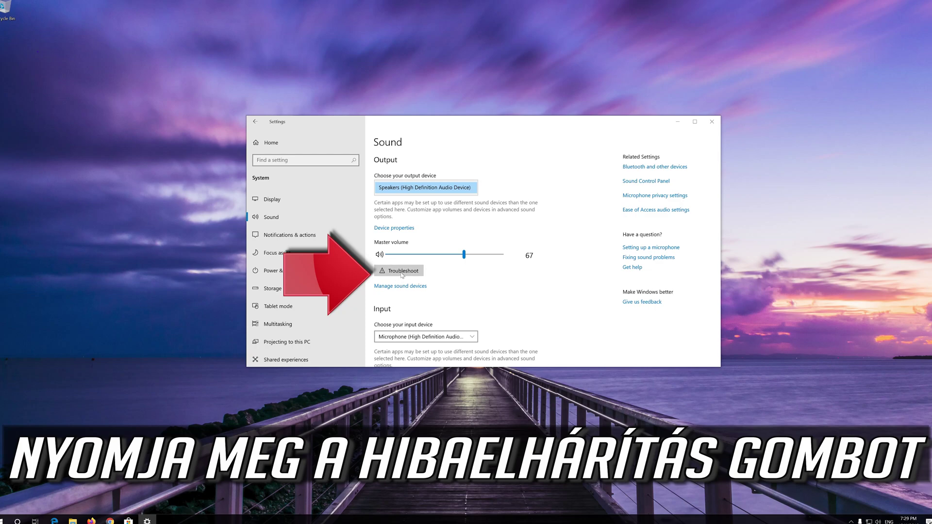
{"action": "left_click", "coordinate": [402, 274]}
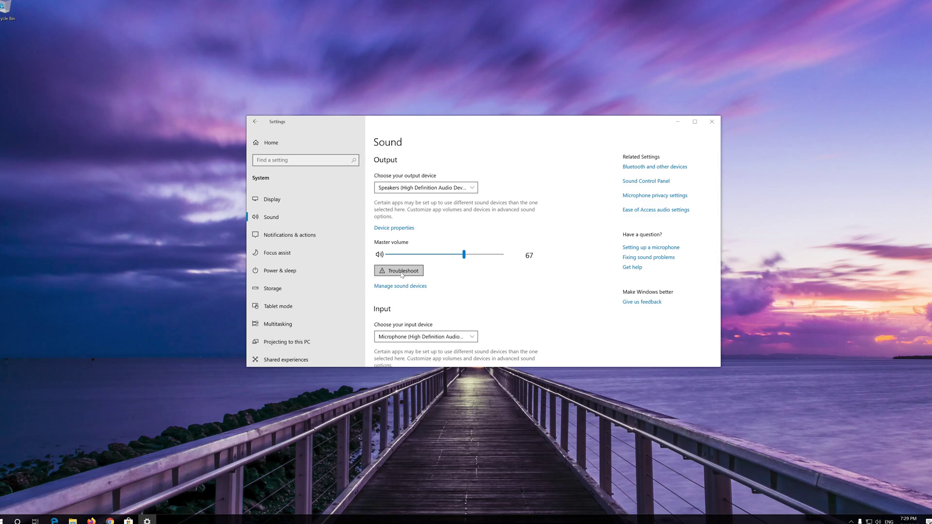
- Run the Playing Audio troubleshooter on the Speakers device
{"action": "left_click", "coordinate": [402, 275]}
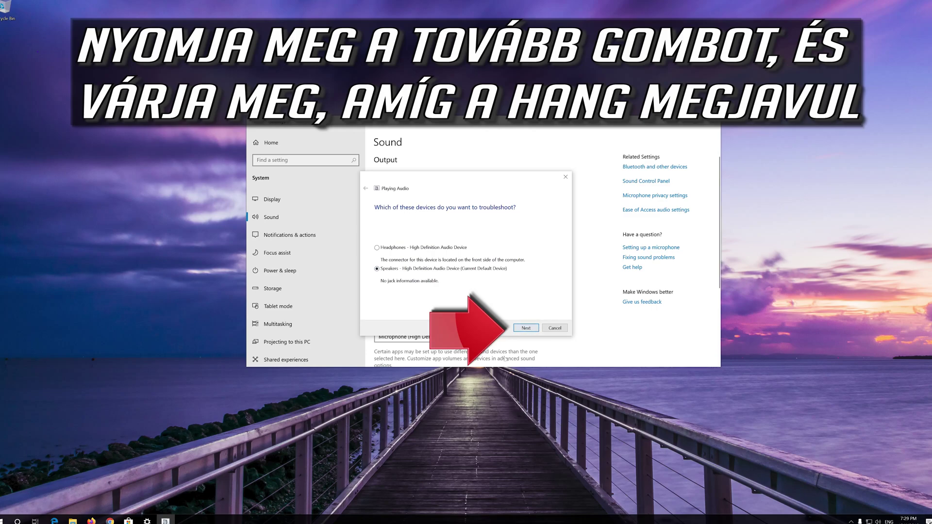
{"action": "left_click", "coordinate": [525, 328]}
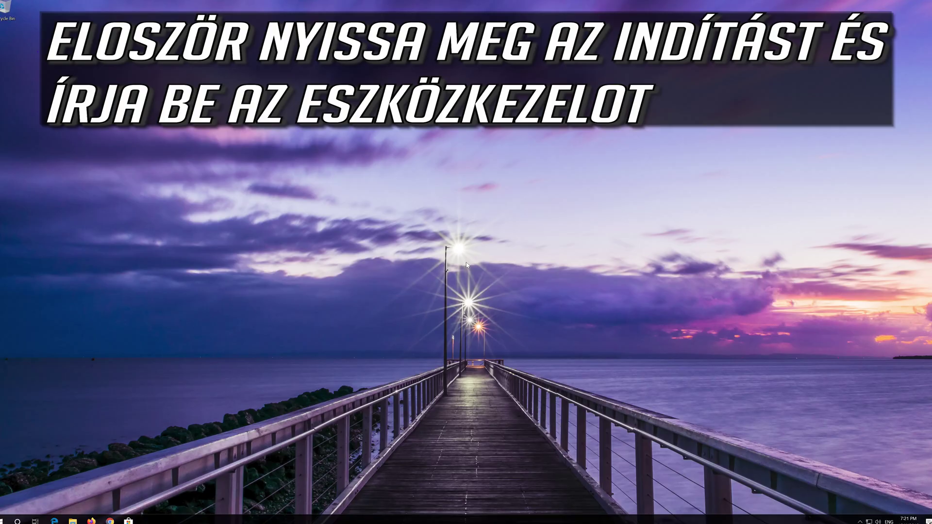
- Search for 'device manager' from Start and open Device Manager
{"action": "key", "text": "super"}
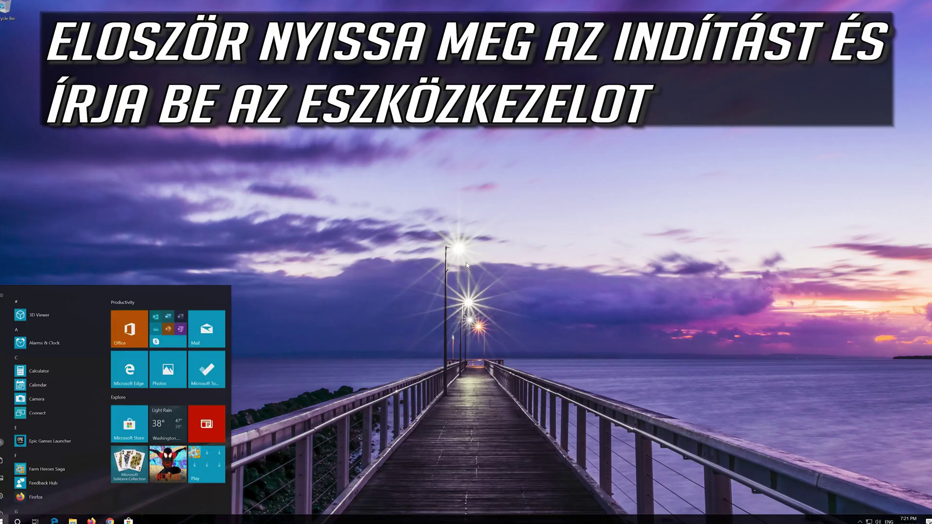
{"action": "type", "text": "device manager"}
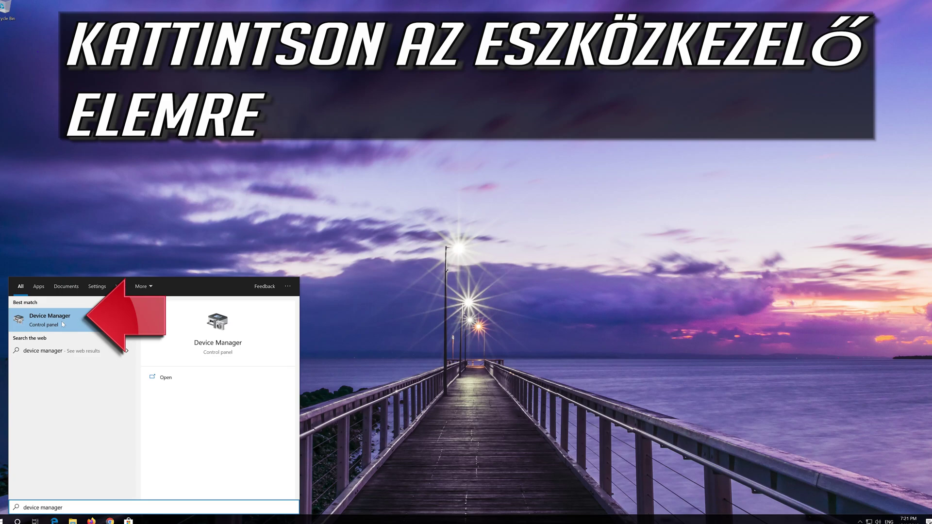
{"action": "left_click", "coordinate": [62, 324]}
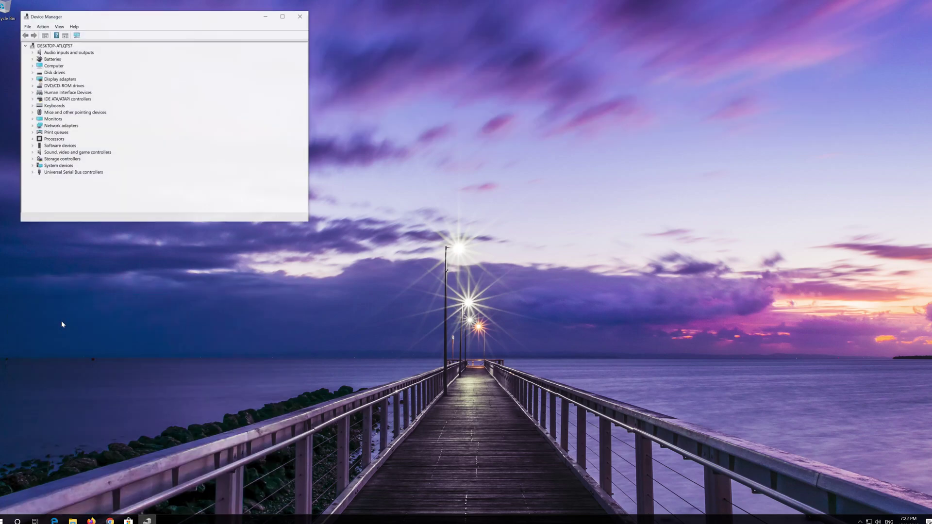
- Start Update driver for High Definition Audio Device under Sound, video and game controllers
{"action": "left_click_drag", "start_coordinate": [189, 25], "coordinate": [453, 127]}
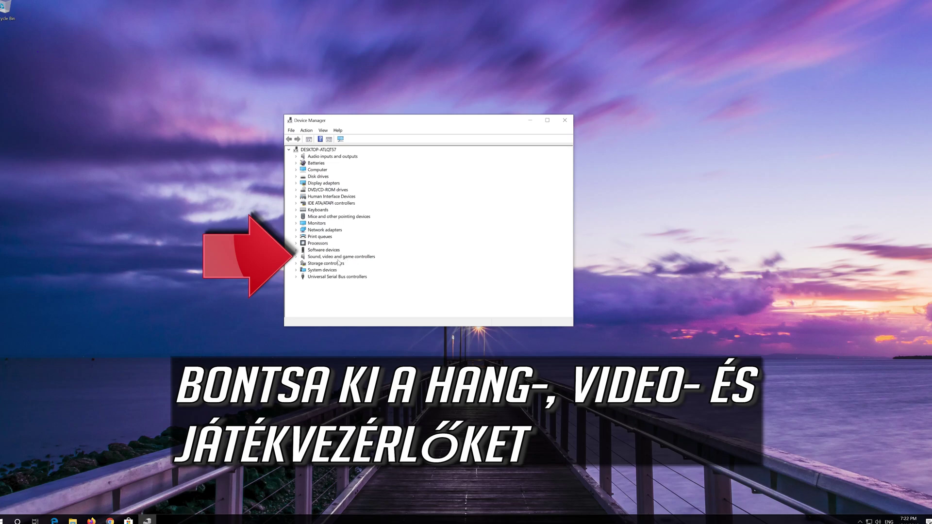
{"action": "left_click", "coordinate": [296, 256]}
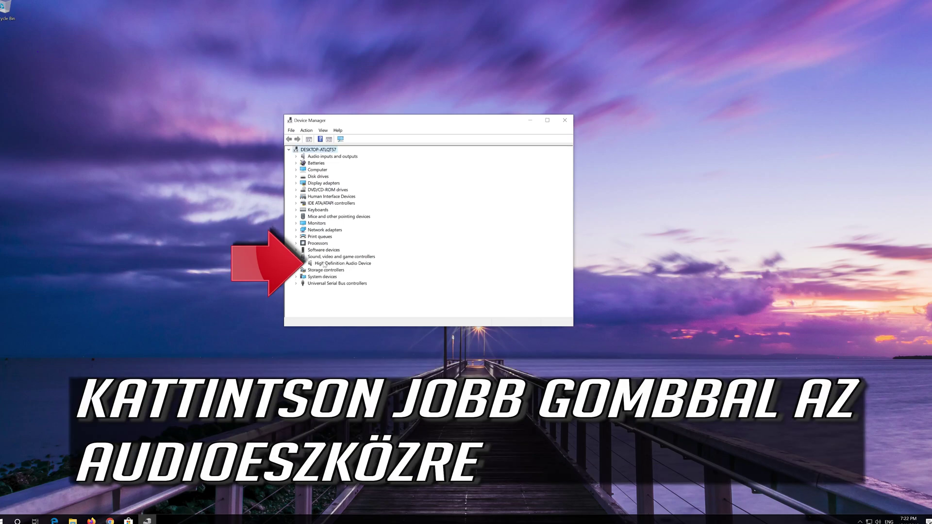
{"action": "left_click", "coordinate": [351, 264]}
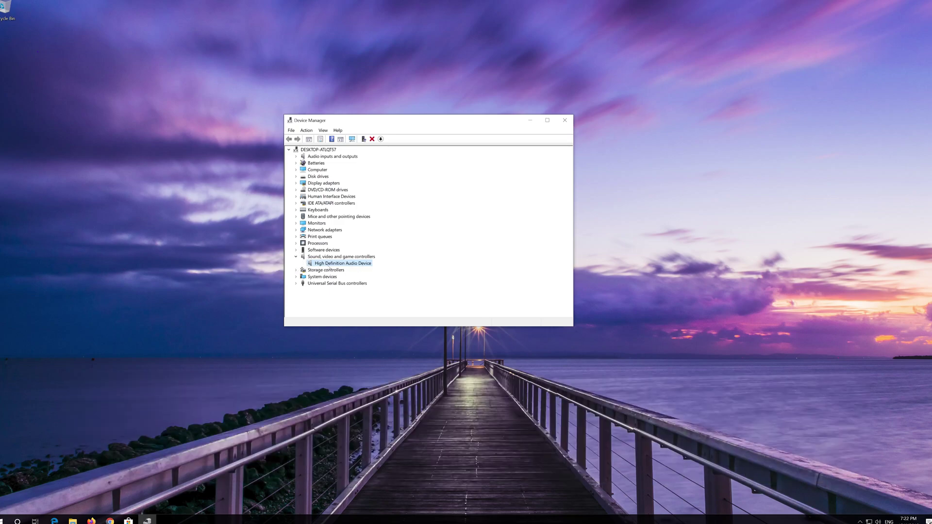
{"action": "right_click", "coordinate": [356, 266]}
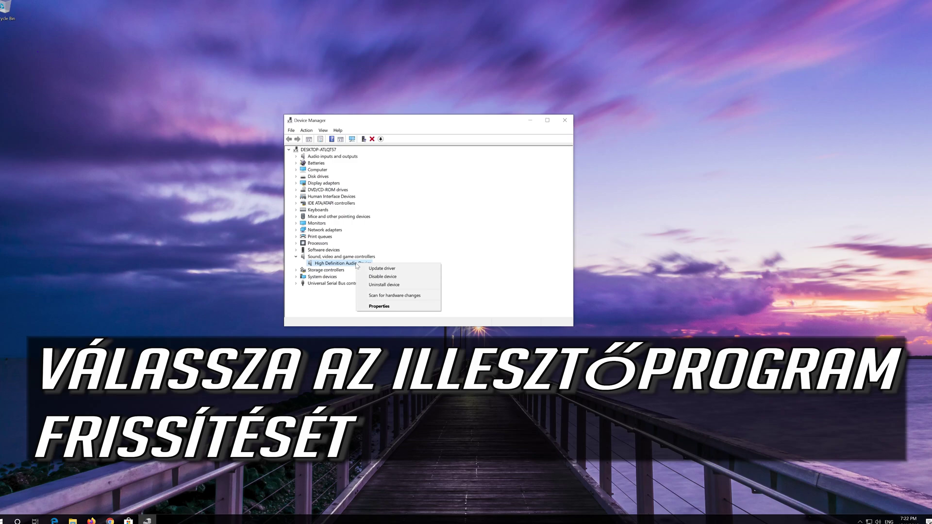
{"action": "left_click", "coordinate": [408, 270]}
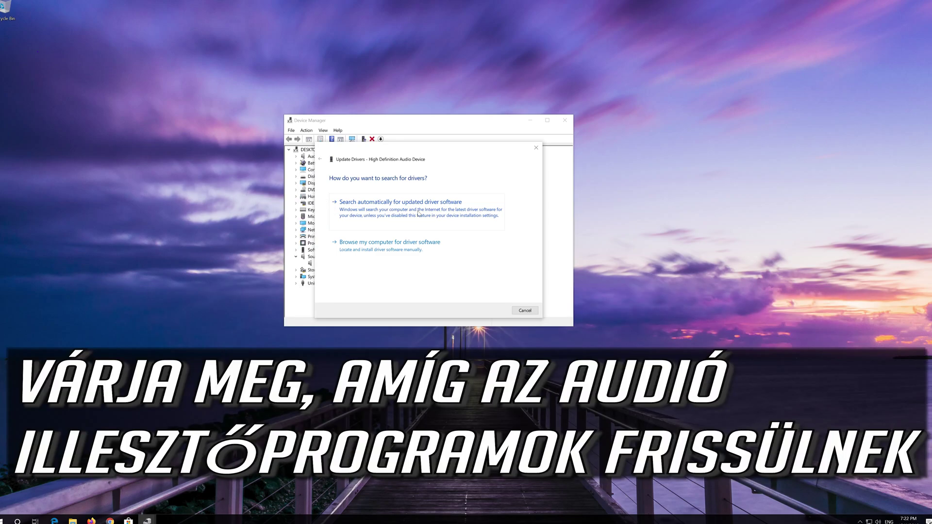
- Let Windows search automatically for an audio driver, then start another driver update for High Definition Audio Device
{"action": "left_click", "coordinate": [418, 214]}
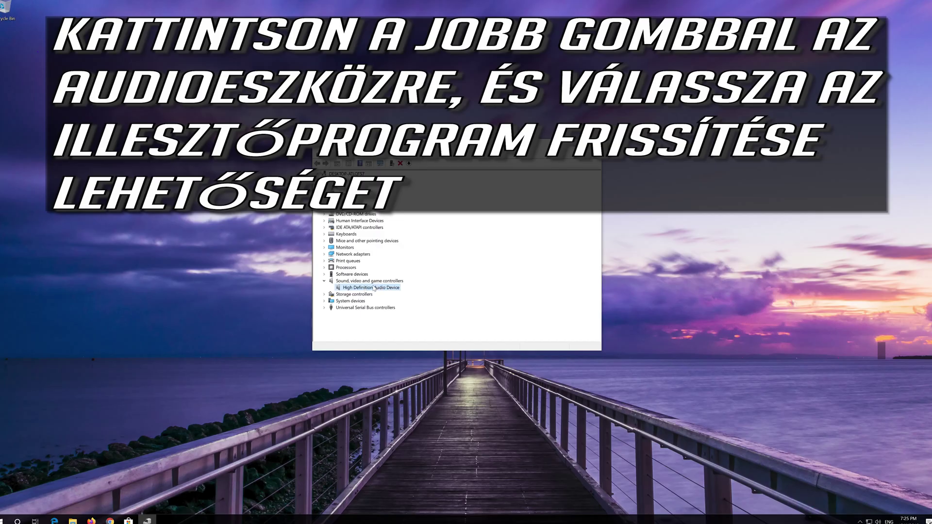
{"action": "right_click", "coordinate": [372, 289]}
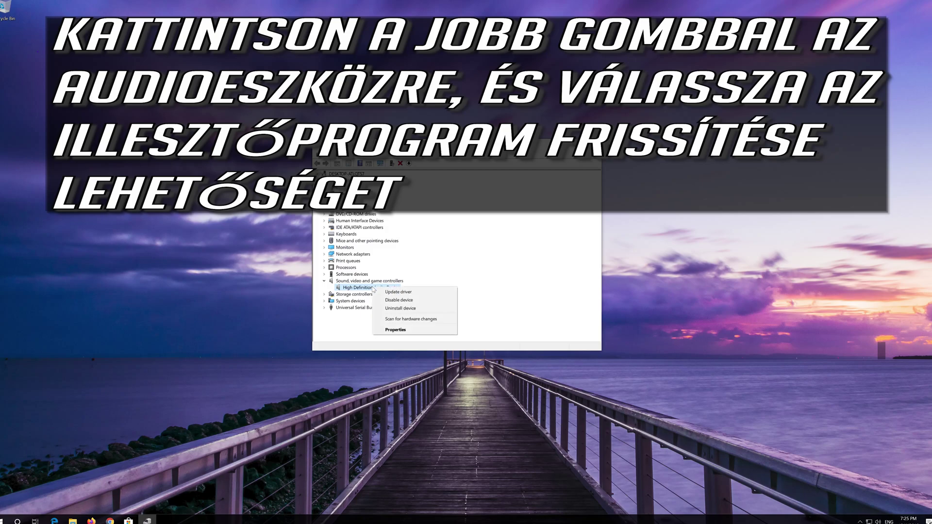
{"action": "left_click", "coordinate": [434, 292]}
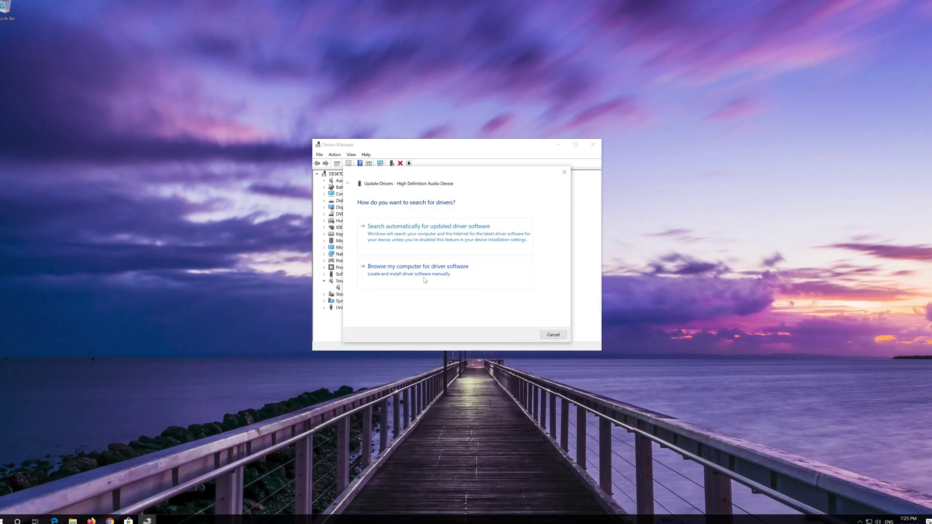
- Pick the High Definition Audio Device driver from this computer's compatible drivers and install it
{"action": "left_click", "coordinate": [424, 280]}
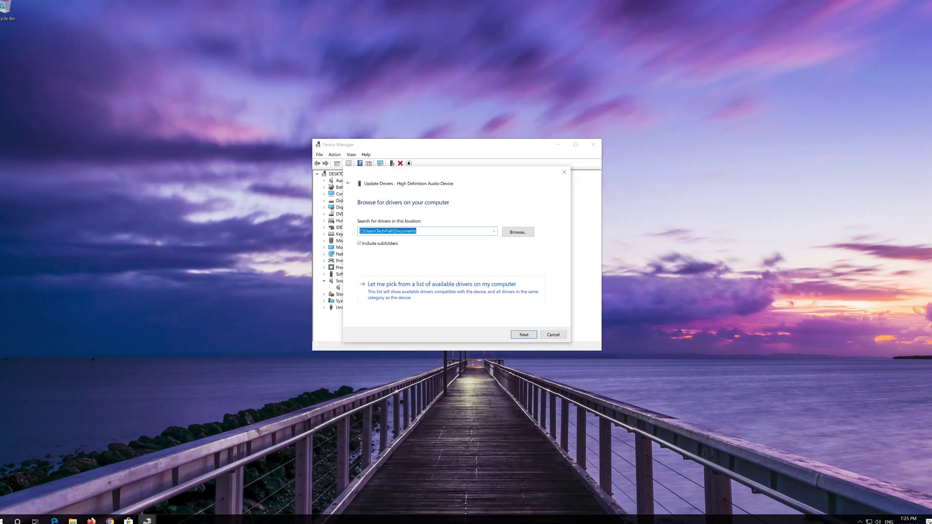
{"action": "left_click", "coordinate": [453, 299]}
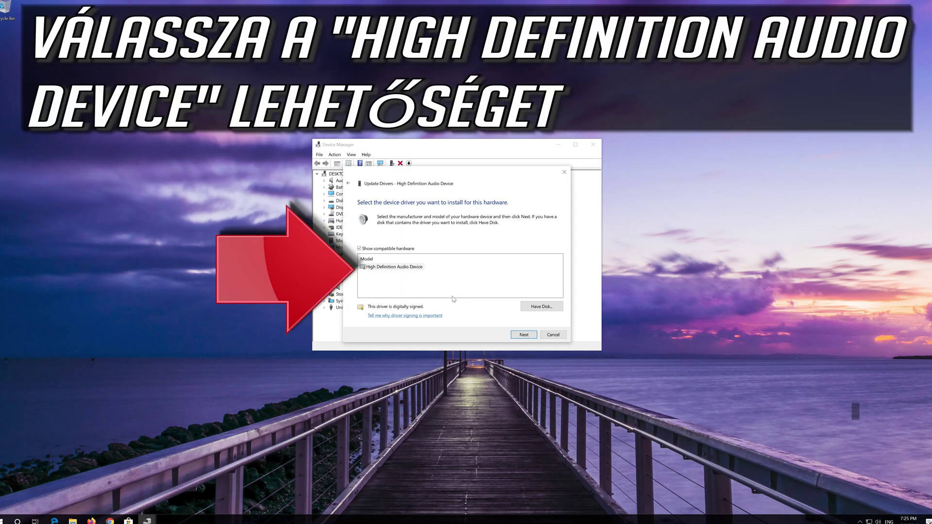
{"action": "left_click", "coordinate": [400, 268]}
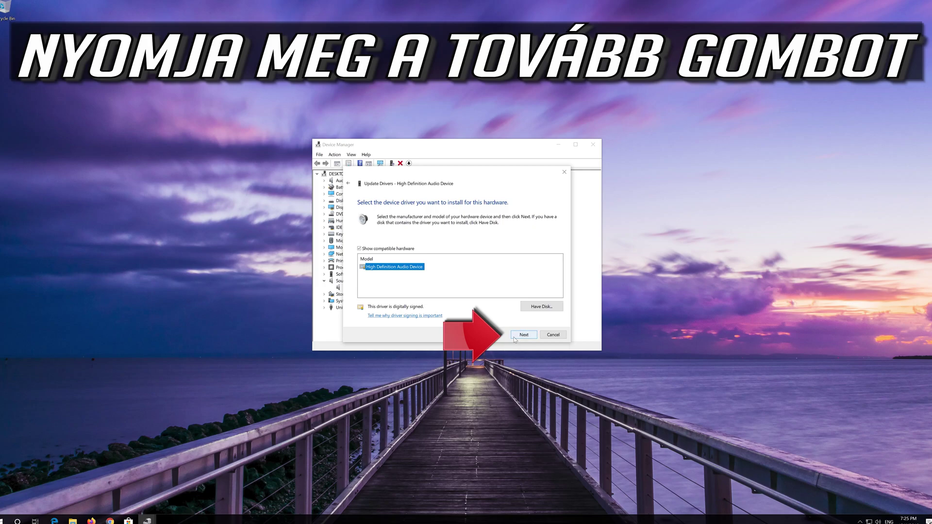
{"action": "left_click", "coordinate": [515, 336]}
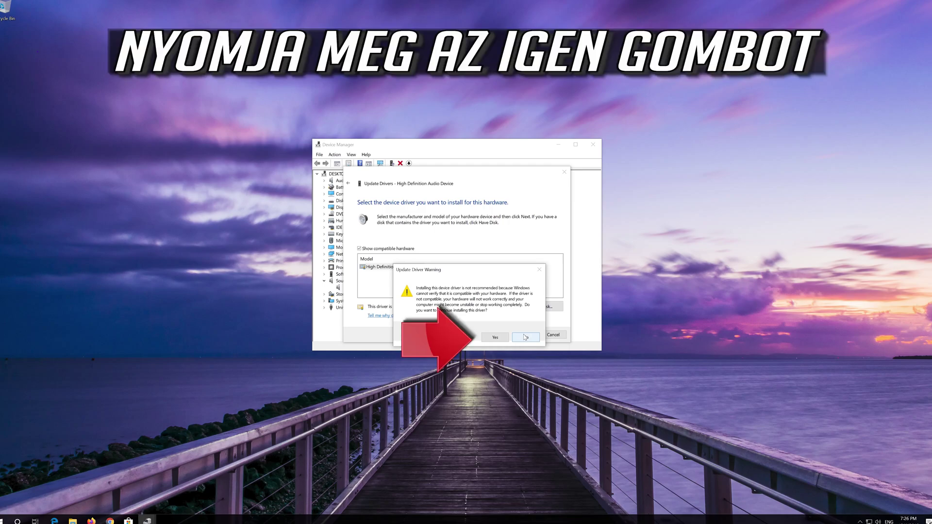
- Confirm the driver install despite the warning, then close the wizard and Device Manager
{"action": "left_click", "coordinate": [488, 339]}
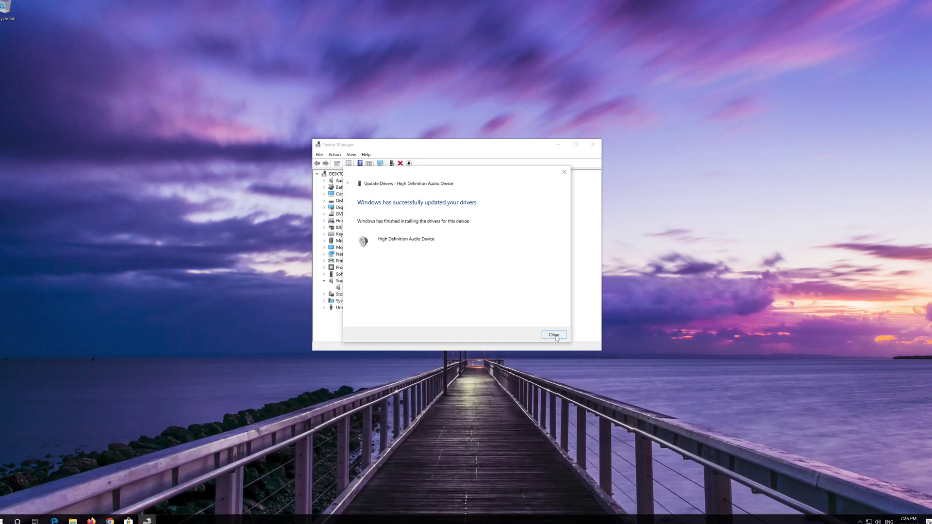
{"action": "left_click", "coordinate": [554, 334]}
{"action": "left_click", "coordinate": [592, 144]}
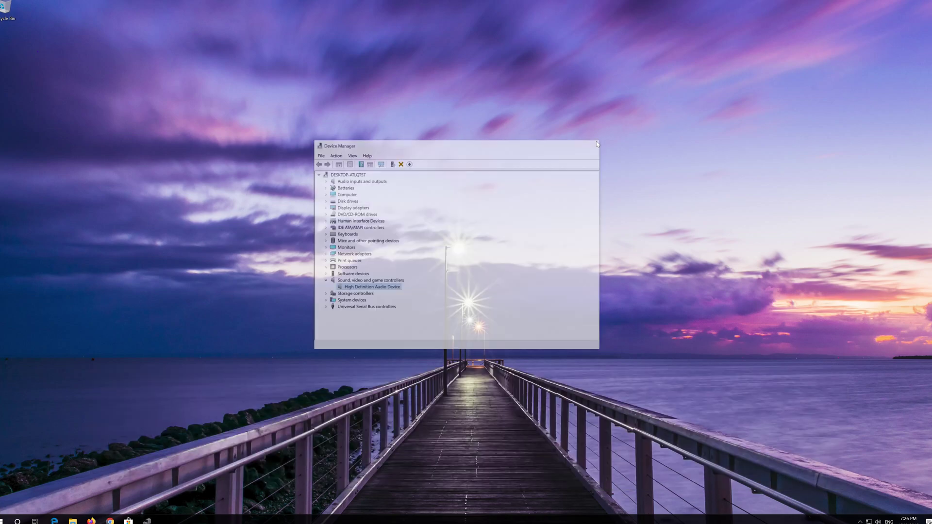
- Restart the PC through the Start menu's power options
{"action": "key", "text": "super"}
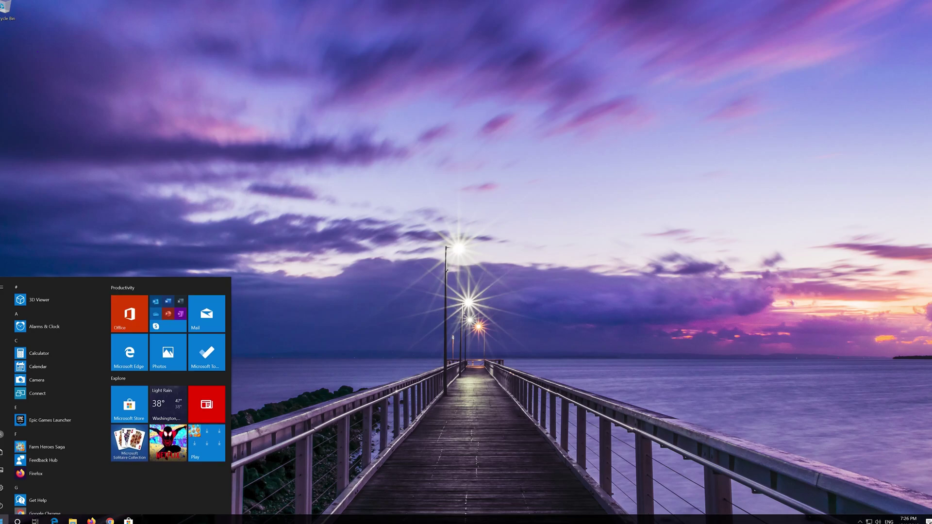
{"action": "left_click", "coordinate": [4, 505]}
{"action": "left_click", "coordinate": [17, 489]}
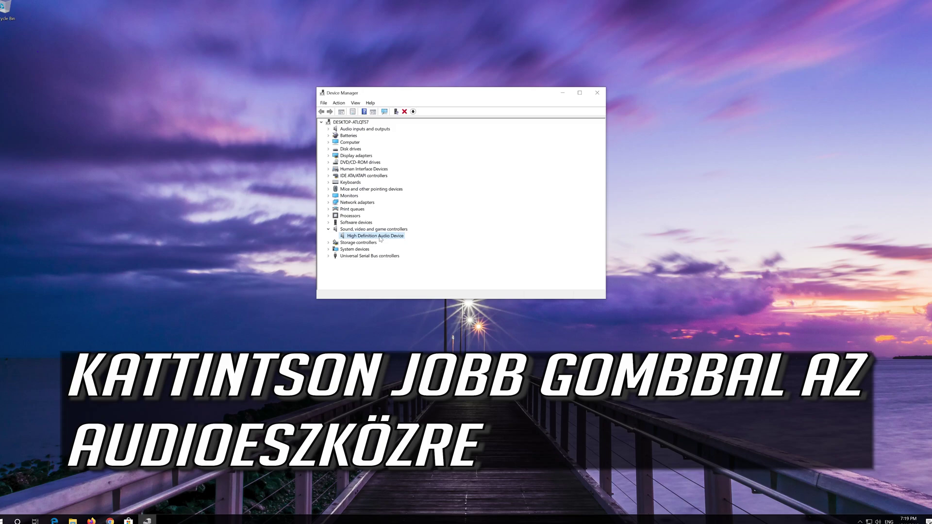
- Uninstall the High Definition Audio Device and close Device Manager
{"action": "right_click", "coordinate": [380, 237]}
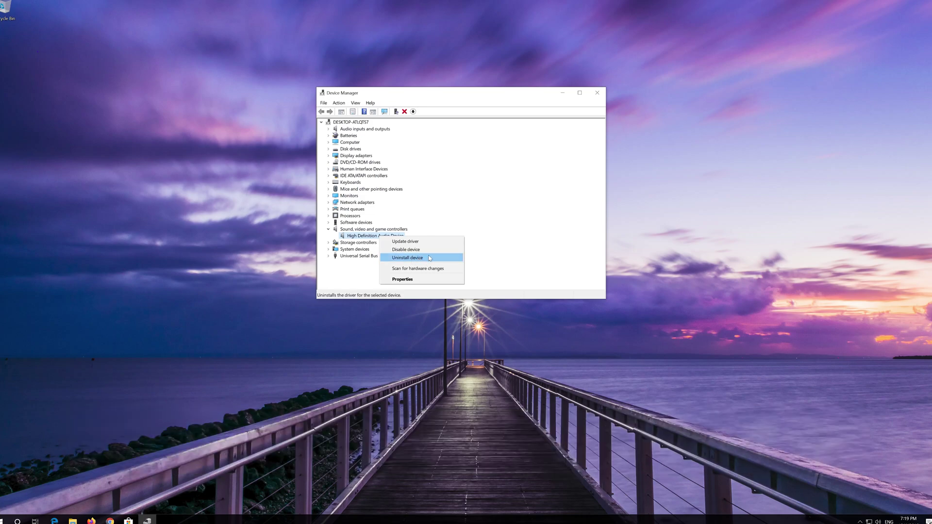
{"action": "left_click", "coordinate": [430, 258]}
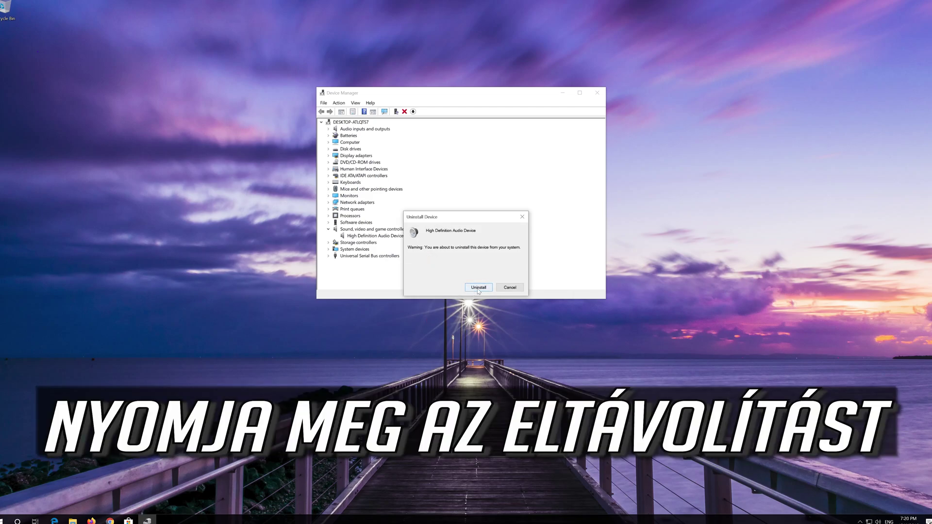
{"action": "left_click", "coordinate": [478, 289]}
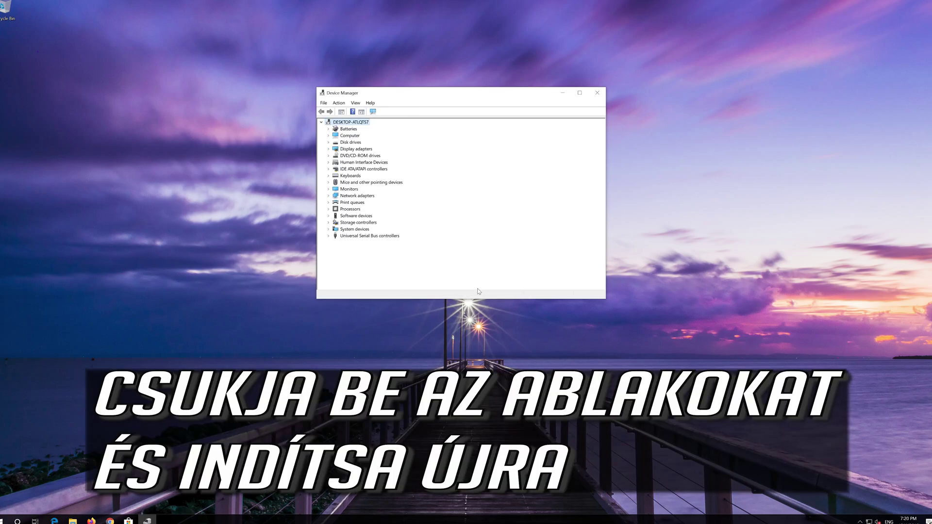
{"action": "left_click", "coordinate": [598, 94]}
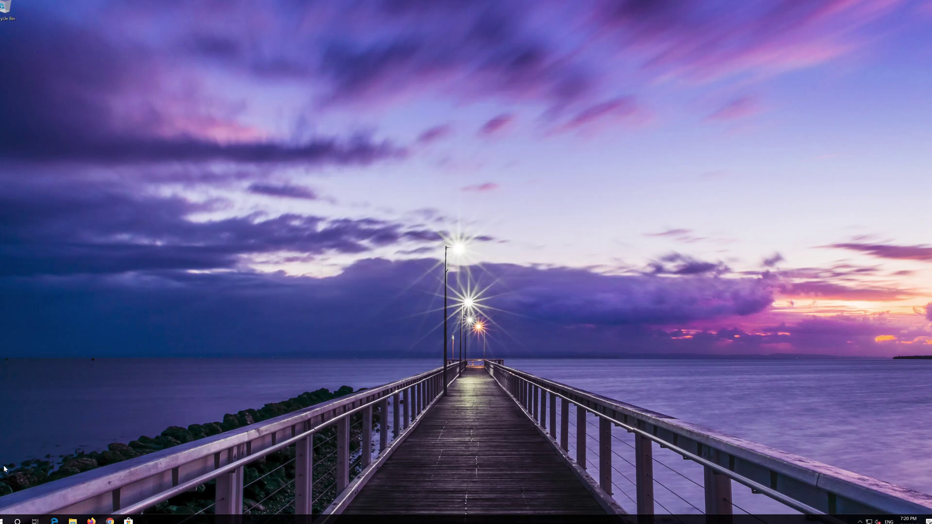
- Restart Windows again using Start > Power > Restart
{"action": "left_click", "coordinate": [4, 519]}
{"action": "left_click", "coordinate": [3, 505]}
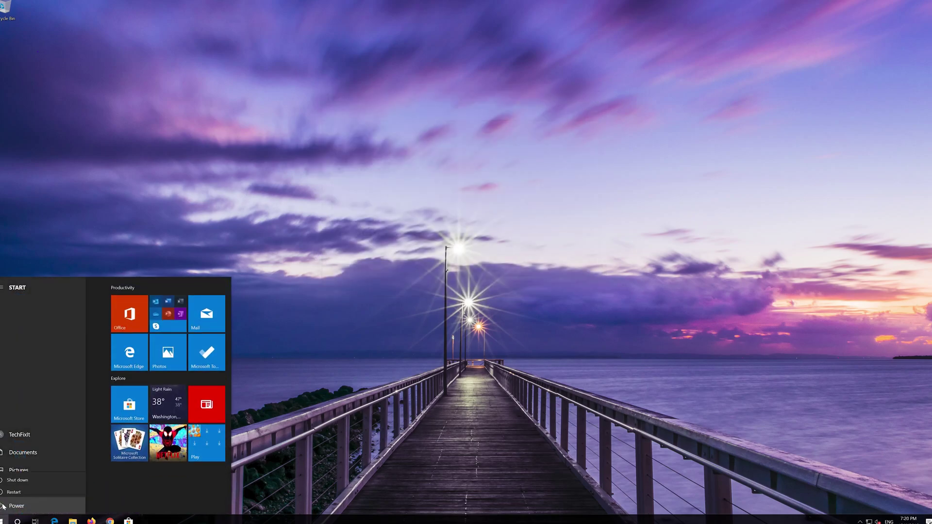
{"action": "left_click", "coordinate": [8, 492]}
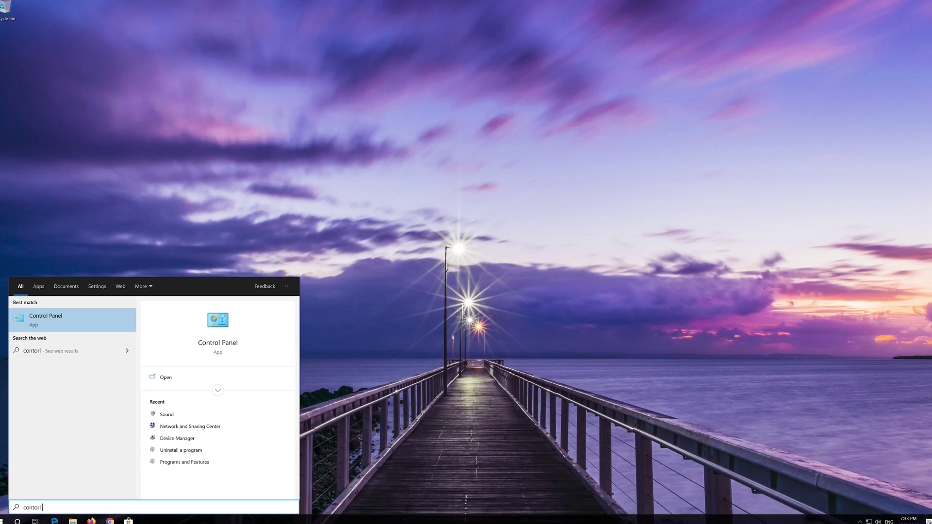
- Search Start for 'panel' and launch Control Panel from the results
{"action": "type", "text": "p"}
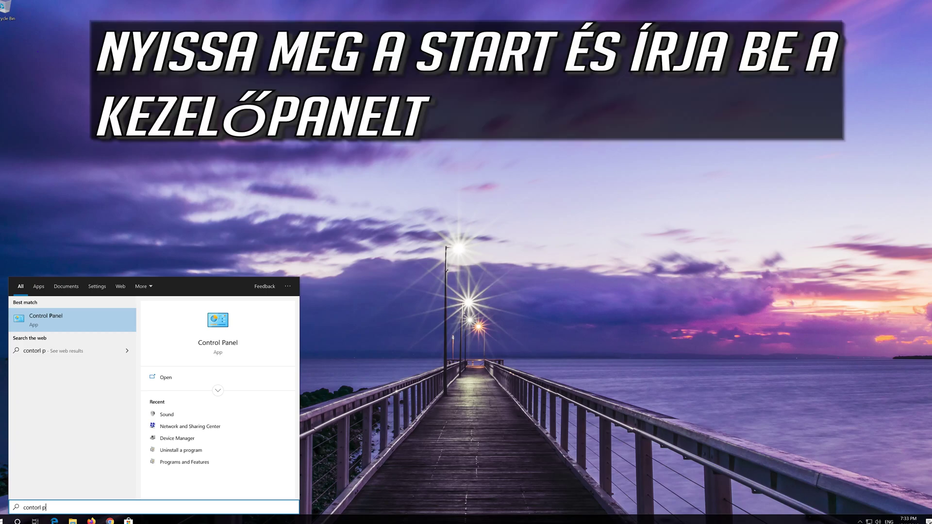
{"action": "type", "text": "anel"}
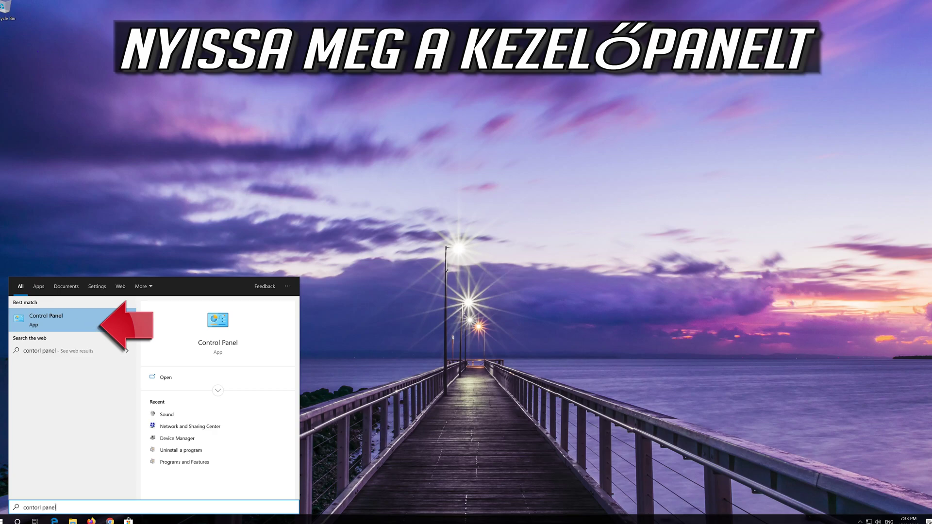
{"action": "left_click", "coordinate": [76, 324]}
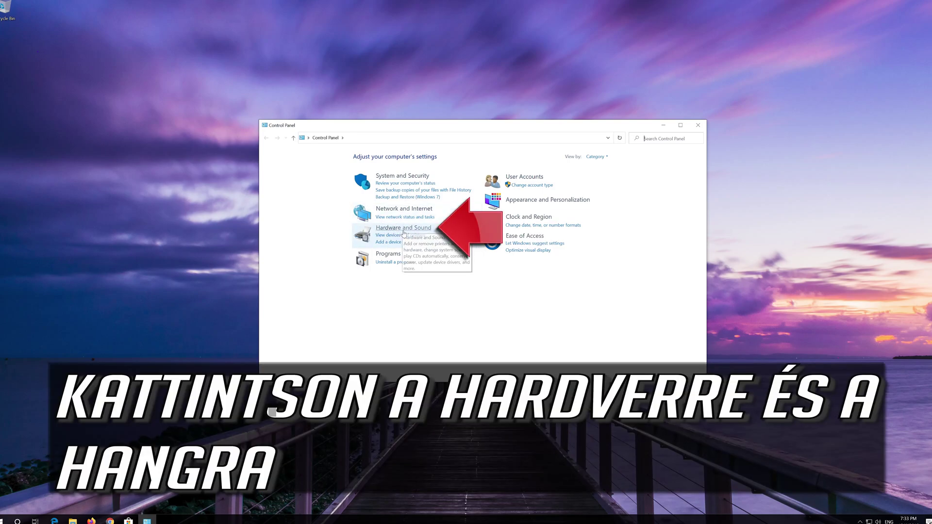
- Go to Hardware and Sound, then Sound, and open the Speakers playback device's Properties
{"action": "left_click", "coordinate": [418, 228]}
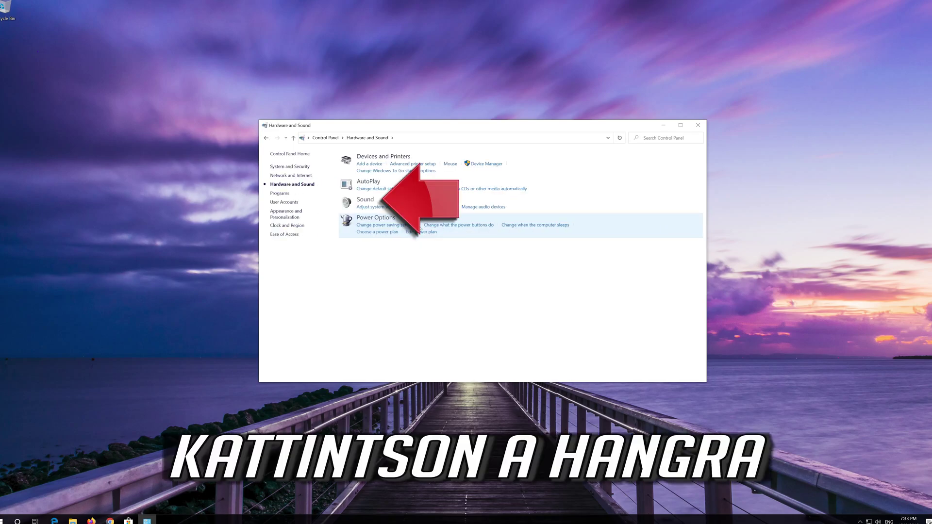
{"action": "left_click", "coordinate": [370, 202]}
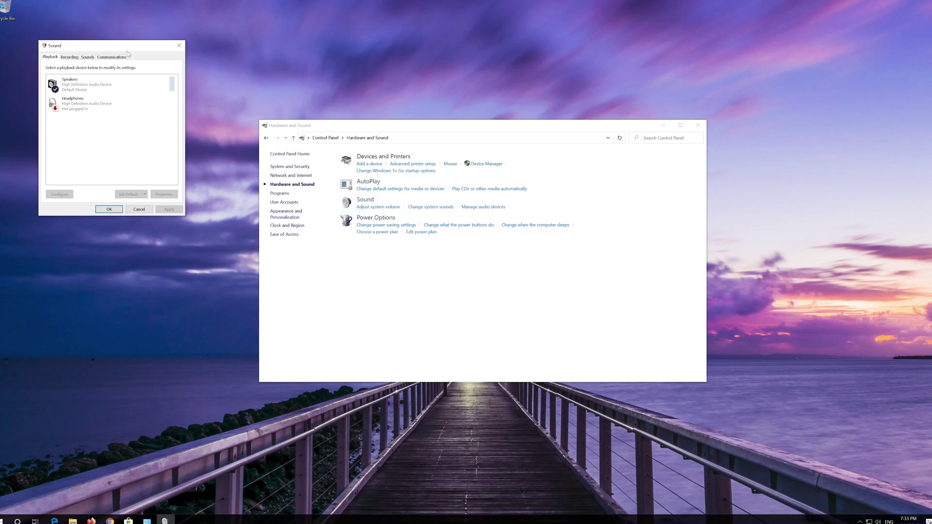
{"action": "left_click_drag", "start_coordinate": [127, 47], "coordinate": [462, 141]}
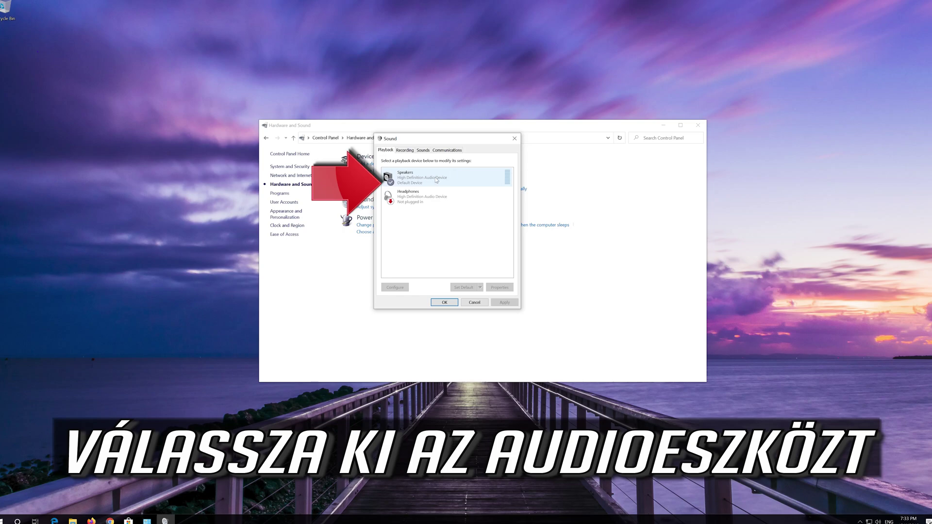
{"action": "left_click", "coordinate": [444, 182]}
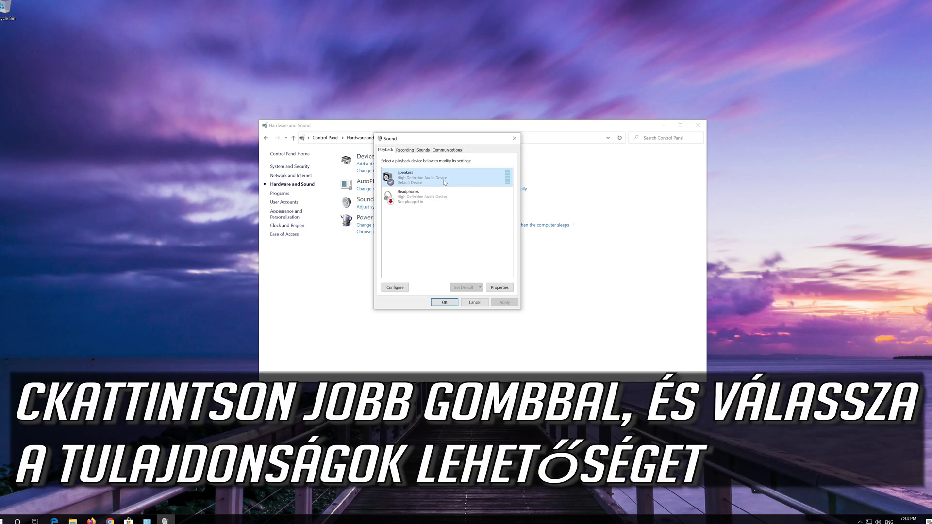
{"action": "right_click", "coordinate": [444, 182]}
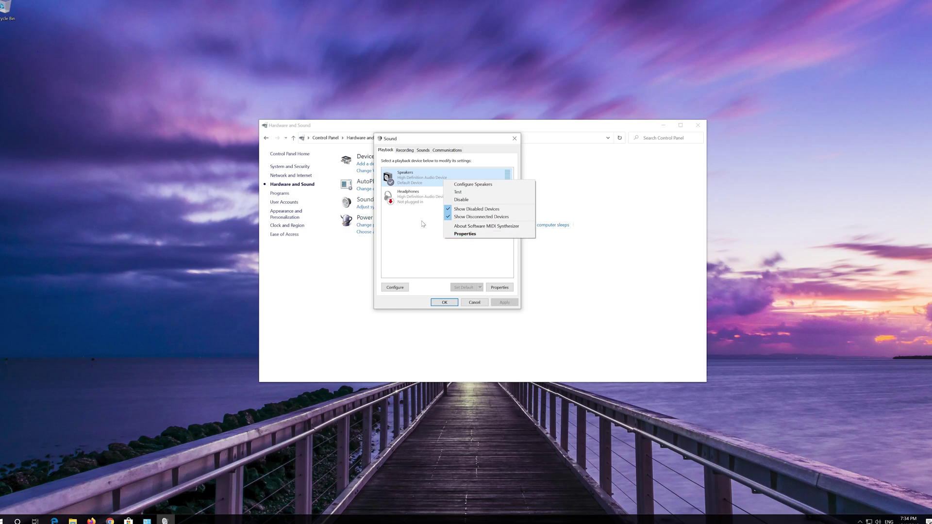
{"action": "left_click", "coordinate": [497, 235]}
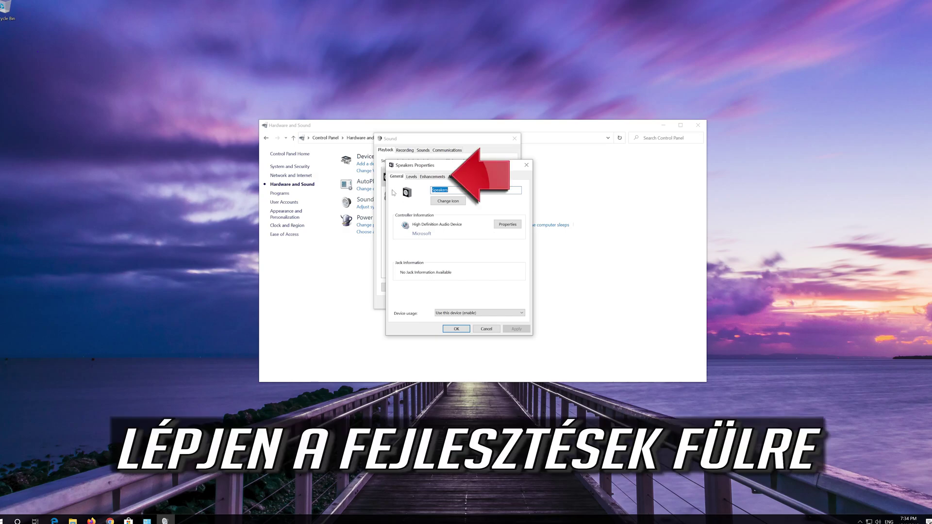
- Tick Disable all enhancements on the Speakers' Enhancements tab, apply it, and close the dialog
{"action": "left_click", "coordinate": [443, 177]}
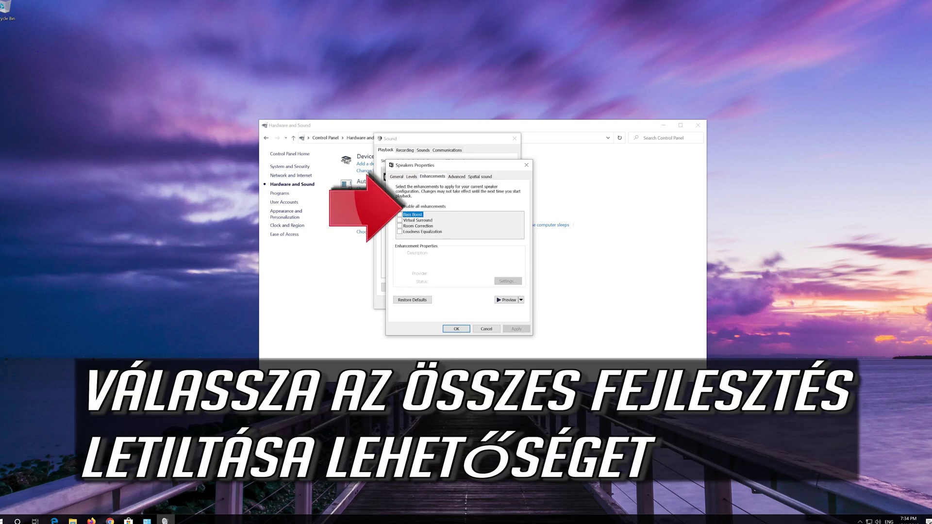
{"action": "left_click", "coordinate": [410, 206]}
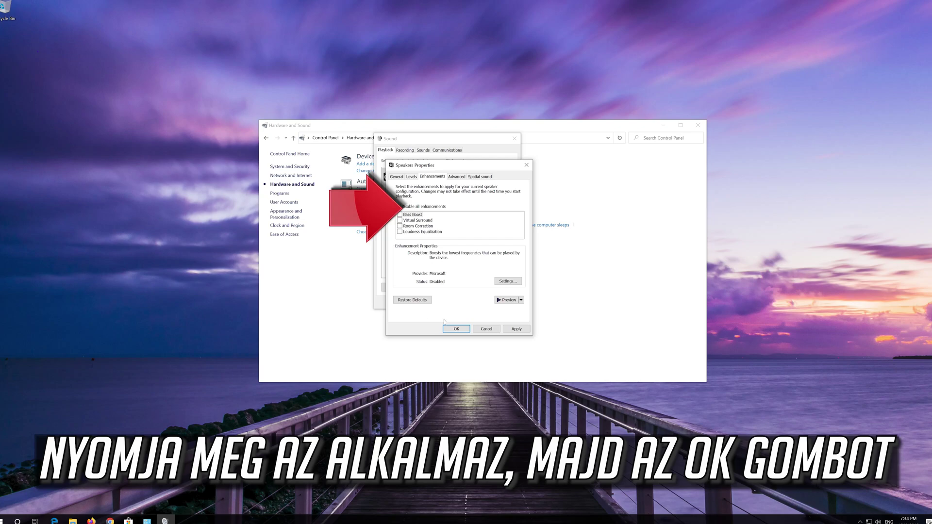
{"action": "left_click", "coordinate": [525, 330]}
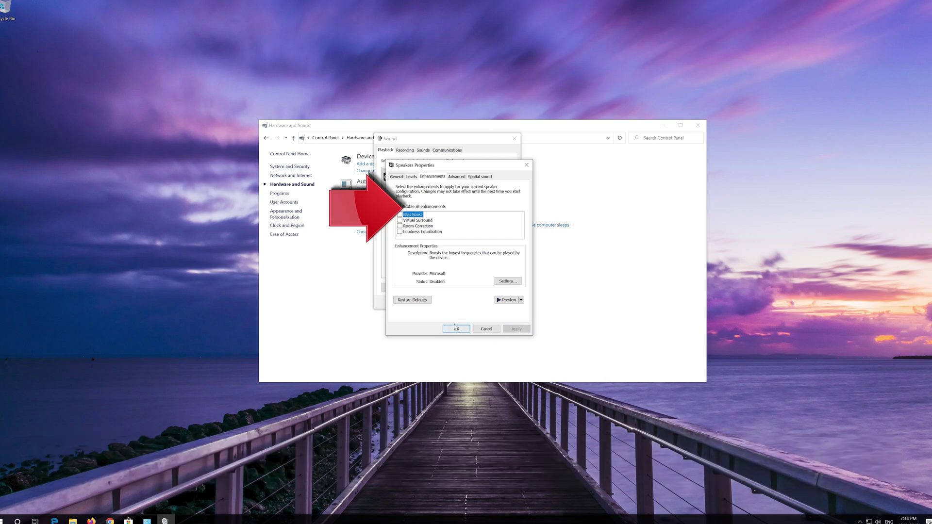
{"action": "left_click", "coordinate": [454, 330]}
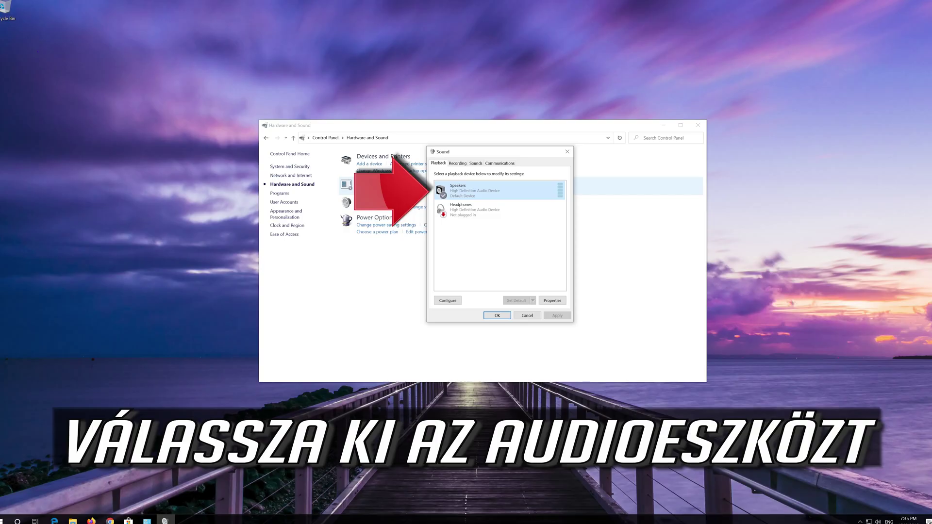
- Reopen Speakers Properties on the Advanced tab to view the default sample rate and bit depth
{"action": "right_click", "coordinate": [491, 191]}
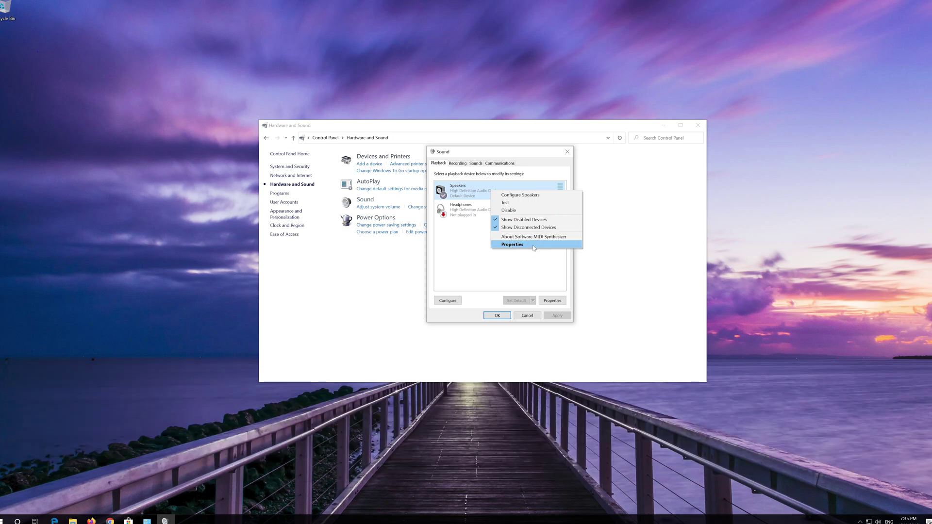
{"action": "left_click", "coordinate": [513, 244]}
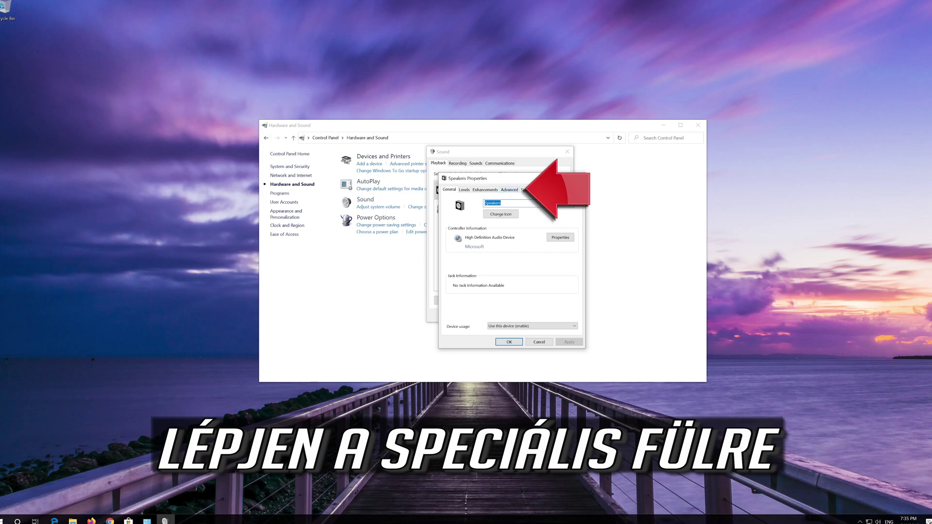
{"action": "left_click", "coordinate": [511, 190]}
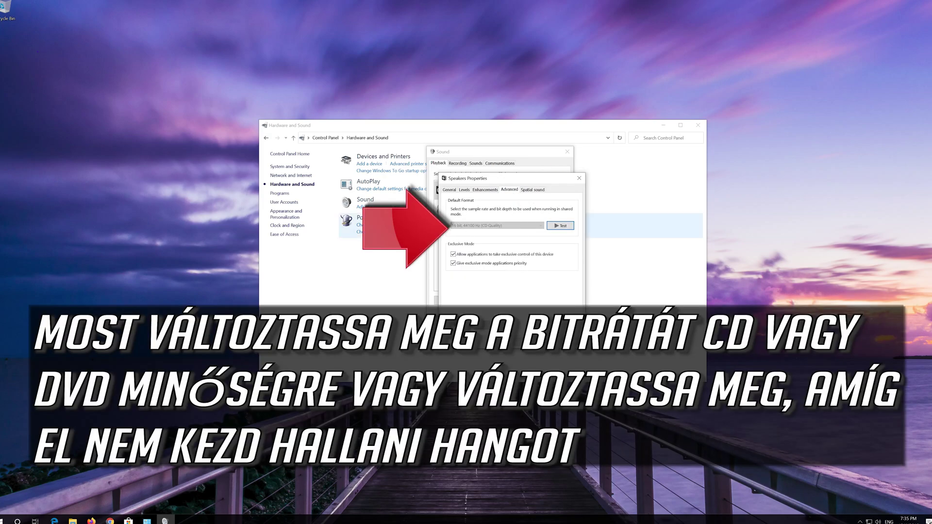